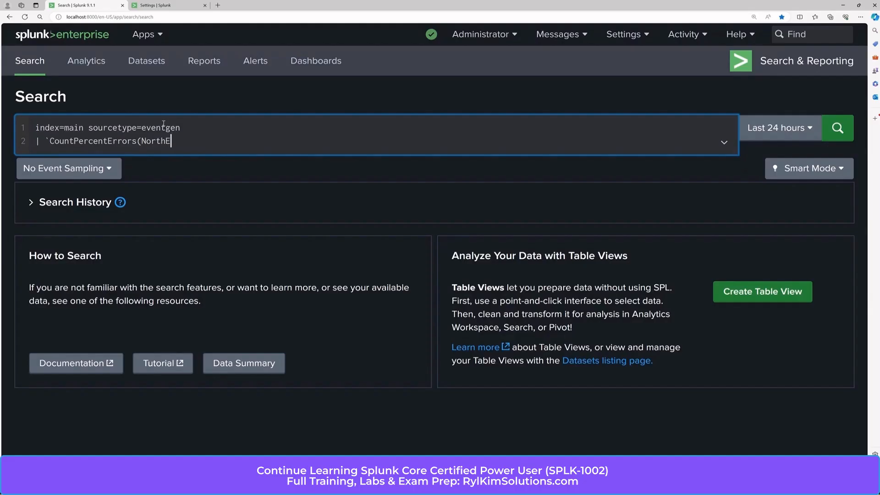
Complete the CountPercentErrors macro call with the arguments NorthEast, 503 and State, run the search and review the statistics.
{"action": "type", "text": "ast, 503,State)`"}
{"action": "key", "text": "Return"}
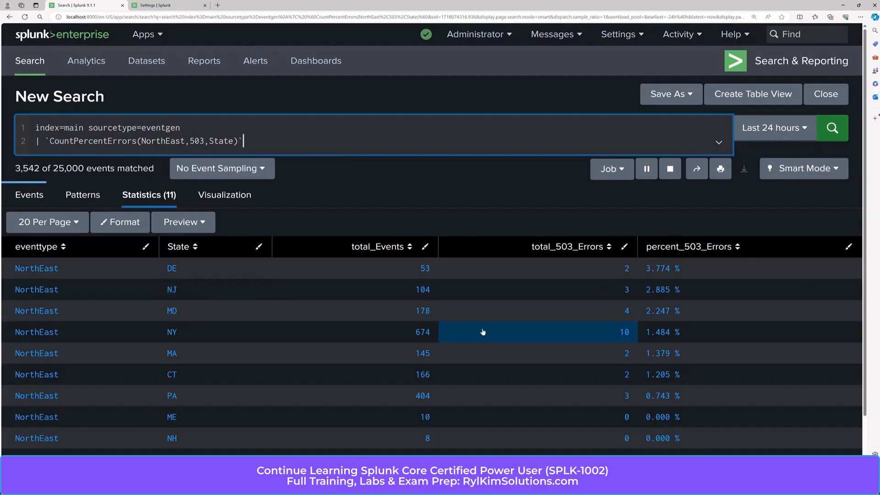
{"action": "scroll", "coordinate": [509, 289], "scroll_direction": "down", "scroll_amount": 1}
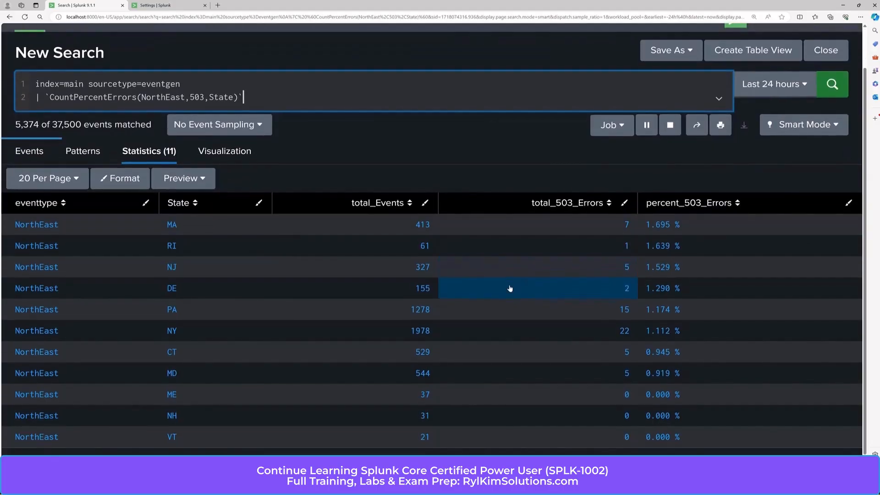
{"action": "scroll", "coordinate": [505, 251], "scroll_direction": "up", "scroll_amount": 1}
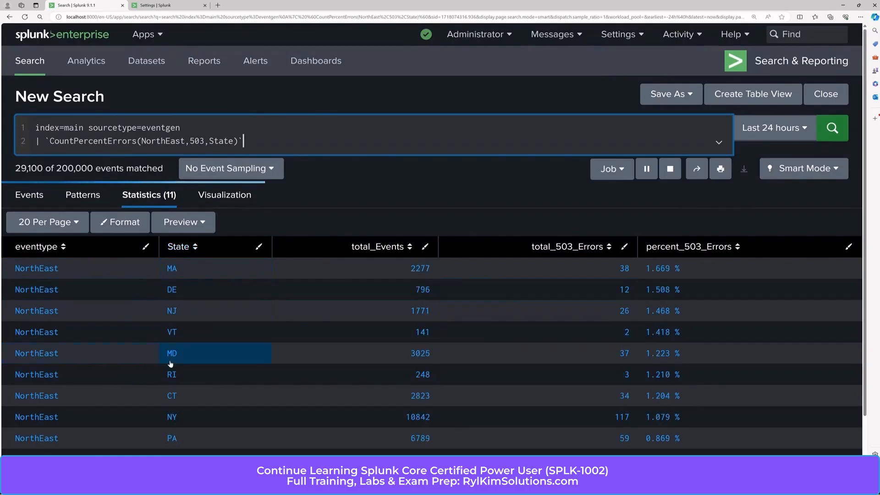
{"action": "scroll", "coordinate": [174, 360], "scroll_direction": "down", "scroll_amount": 1}
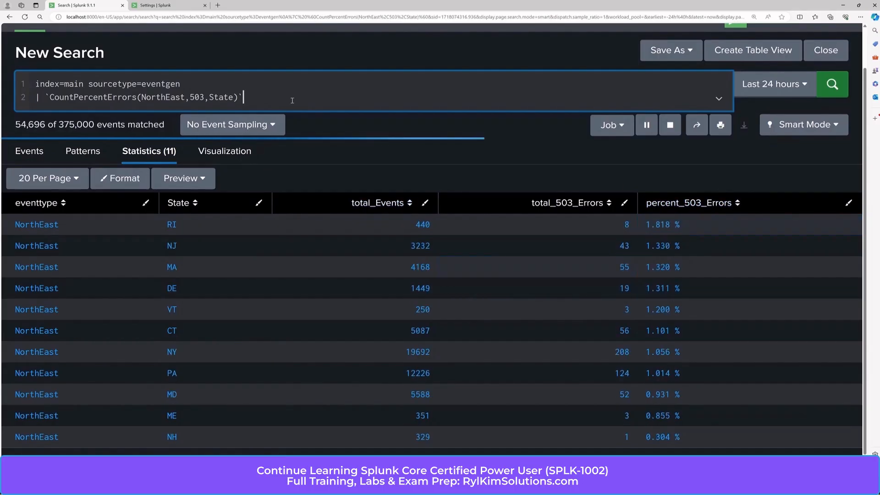
Append the filter "| search total_503_Errors>=10" to the query and run it.
{"action": "type", "text": "| search p"}
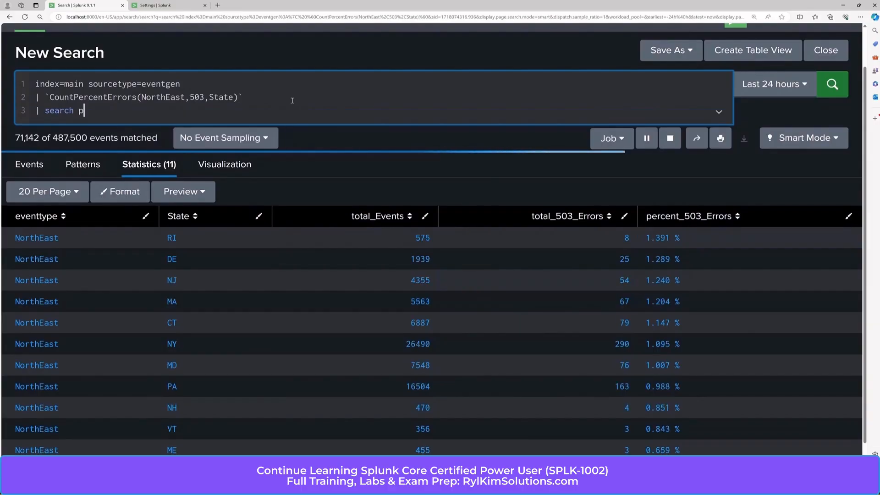
{"action": "key", "text": "BackSpace"}
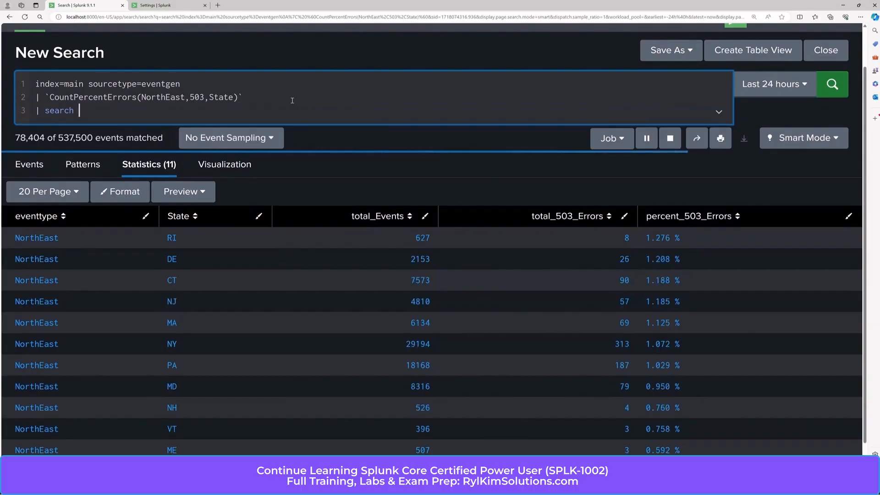
{"action": "type", "text": "total"}
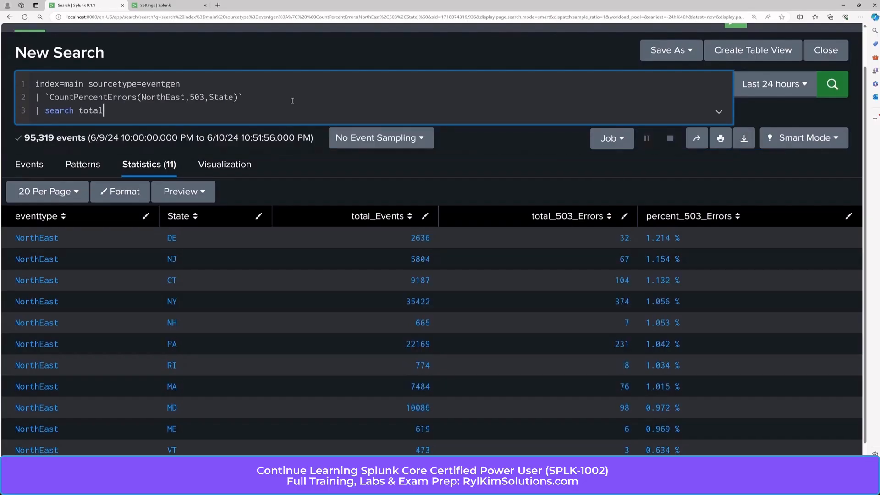
{"action": "type", "text": "_503_Errors>=10"}
{"action": "key", "text": "Return"}
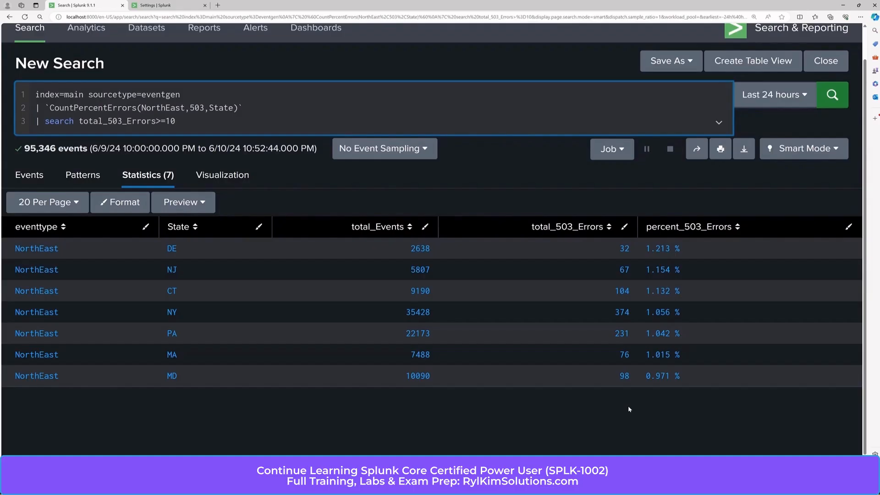
Change the macro's error code argument to 50 and run the search.
{"action": "left_click", "coordinate": [206, 107]}
{"action": "key", "text": "BackSpace"}
{"action": "key", "text": "Return"}
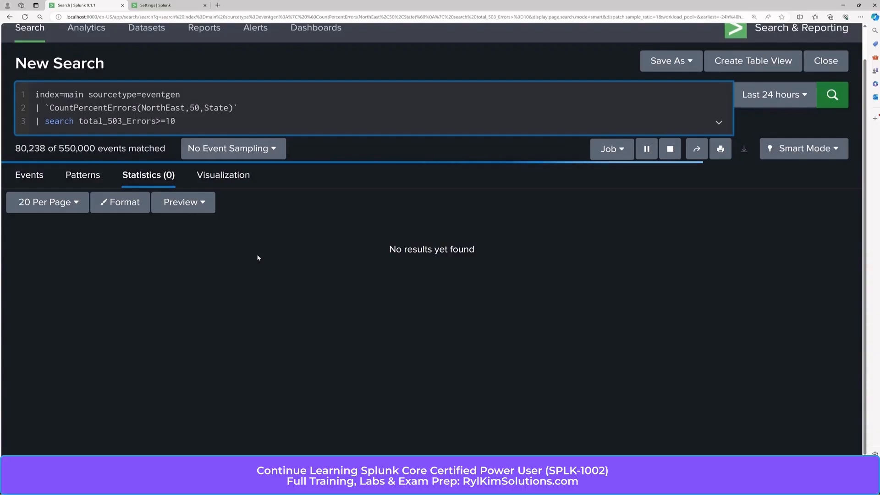
Replace the macro's error code argument with the word five and run the search with the 503 filter still in place.
{"action": "key", "text": "BackSpace"}
{"action": "key", "text": "BackSpace"}
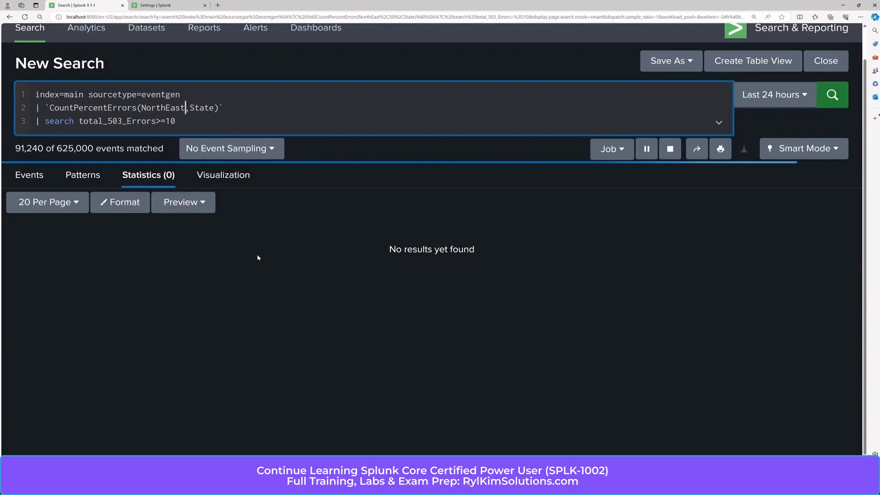
{"action": "type", "text": "five,"}
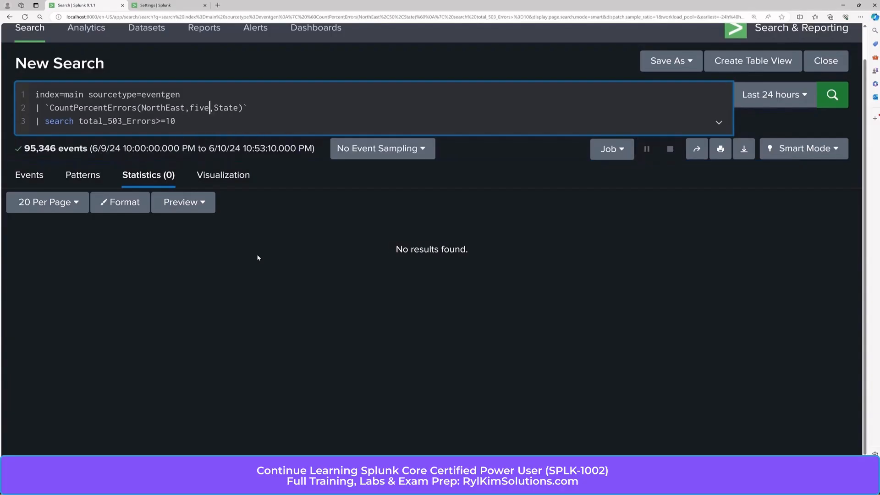
{"action": "key", "text": "Return"}
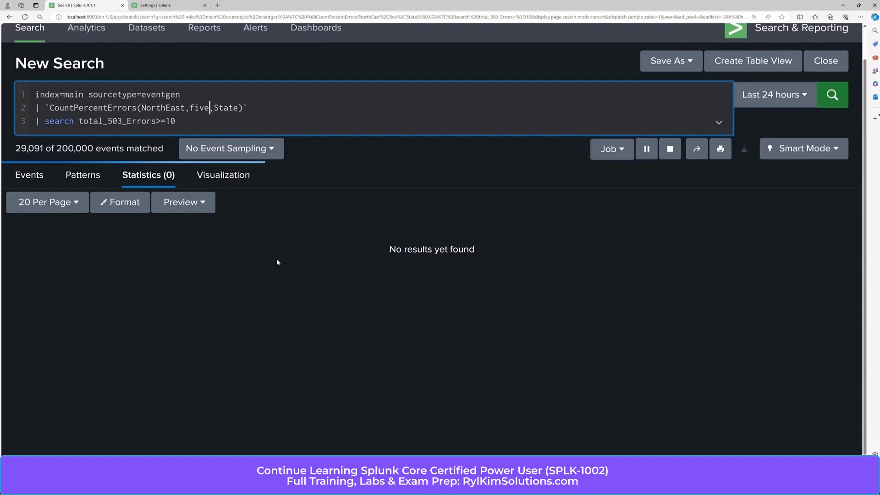
Open the CountPercentErrors(3) macro for editing and enter the validation expression "isnum($errorCode$) AND len($errorCode$)==3".
{"action": "left_click", "coordinate": [168, 5]}
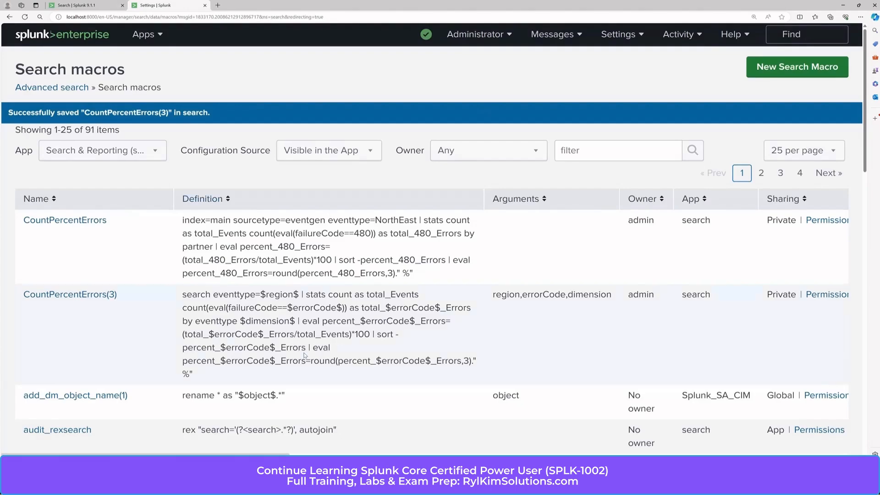
{"action": "left_click", "coordinate": [90, 295]}
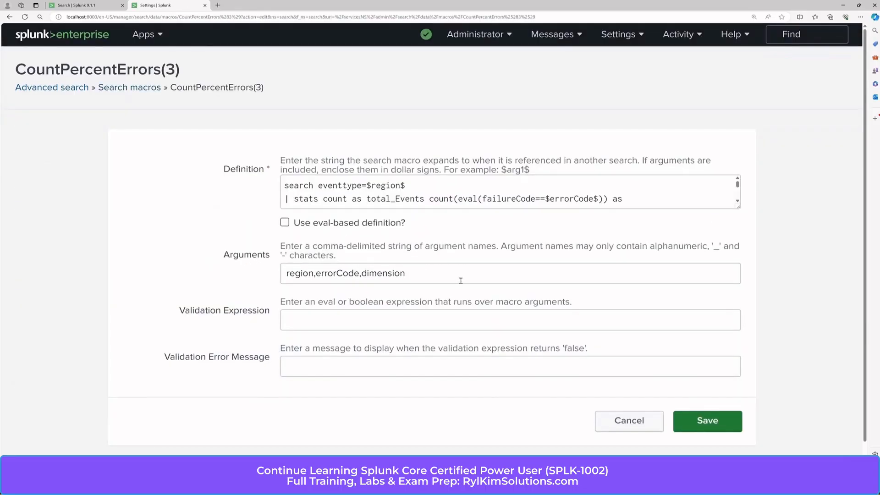
{"action": "scroll", "coordinate": [461, 281], "scroll_direction": "down", "scroll_amount": 1}
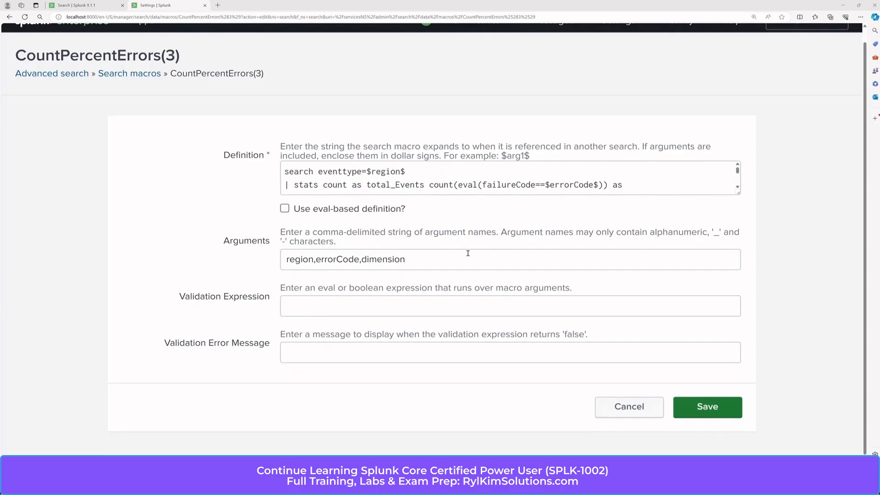
{"action": "left_click", "coordinate": [347, 305]}
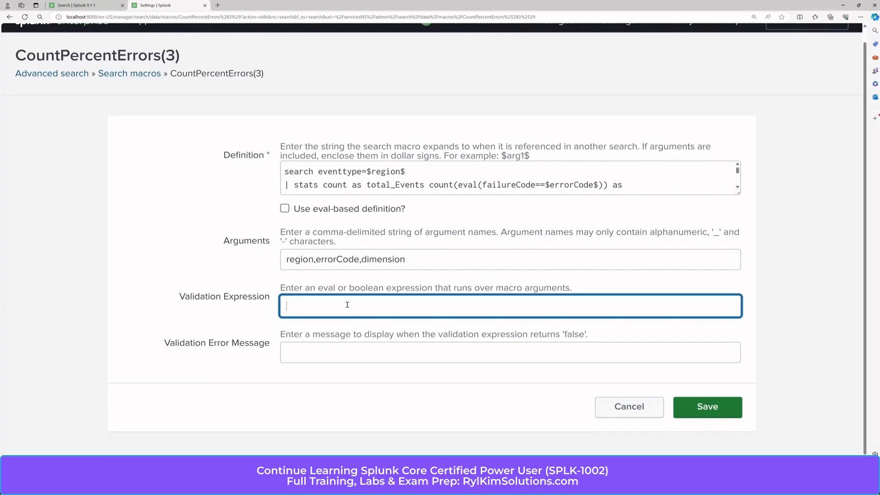
{"action": "type", "text": "isnum($errorCode$) AND len($errorCode$)==3"}
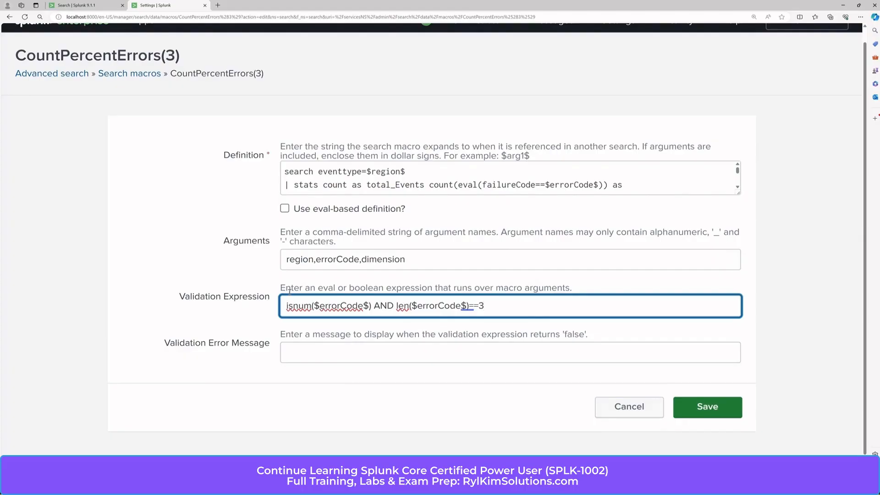
{"action": "left_click", "coordinate": [298, 306]}
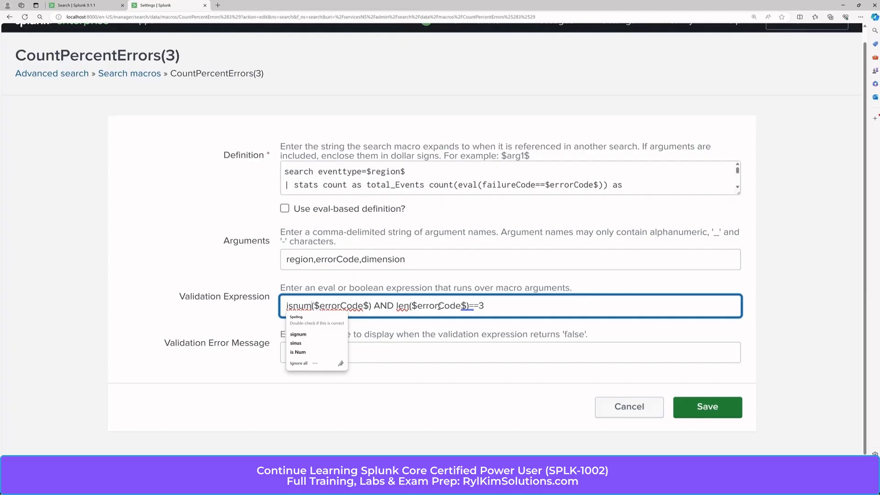
{"action": "left_click", "coordinate": [494, 308]}
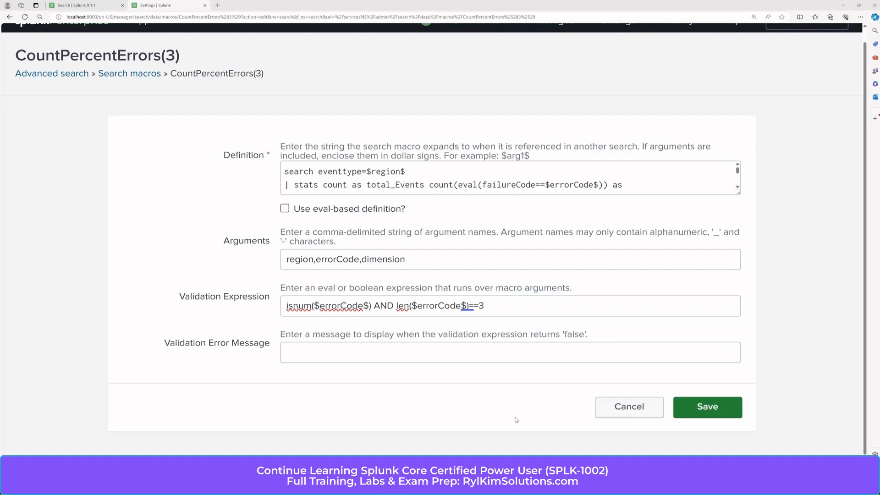
Set the validation error message to "The error Code must be a 3-digit integer" and save the macro.
{"action": "left_click", "coordinate": [365, 352]}
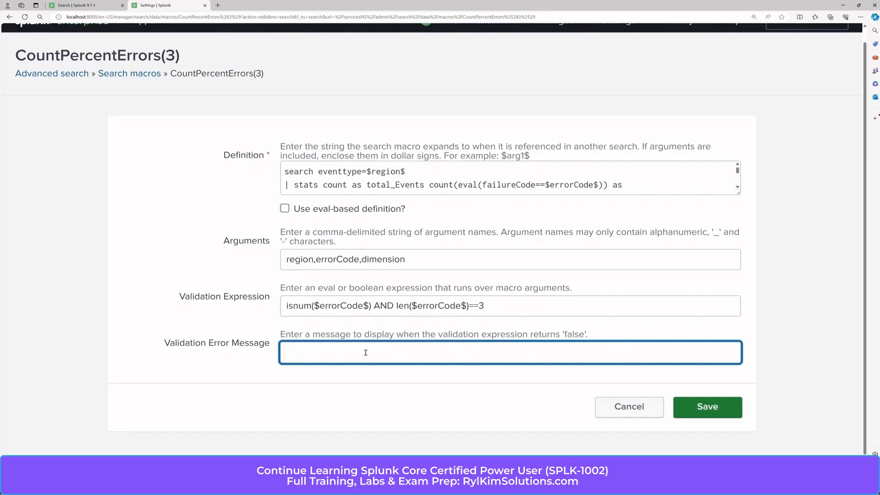
{"action": "type", "text": "The error Code must be a 3-digit integer"}
{"action": "left_click", "coordinate": [399, 384]}
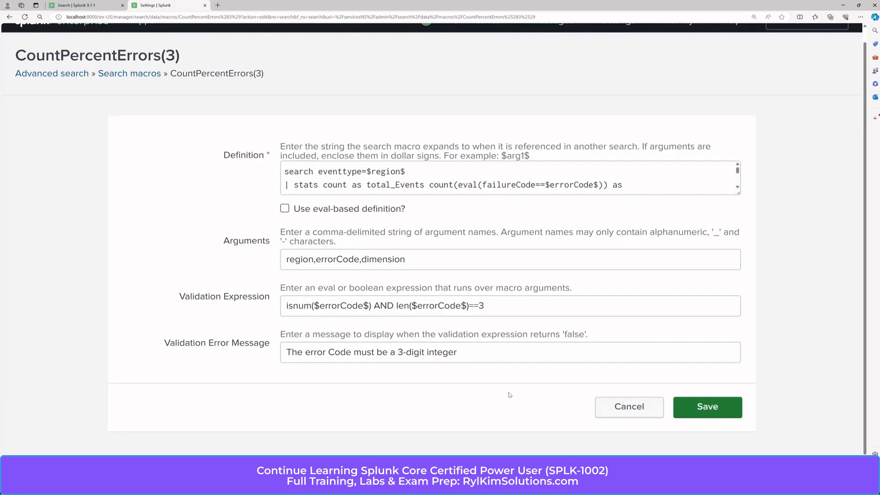
{"action": "left_click", "coordinate": [720, 416]}
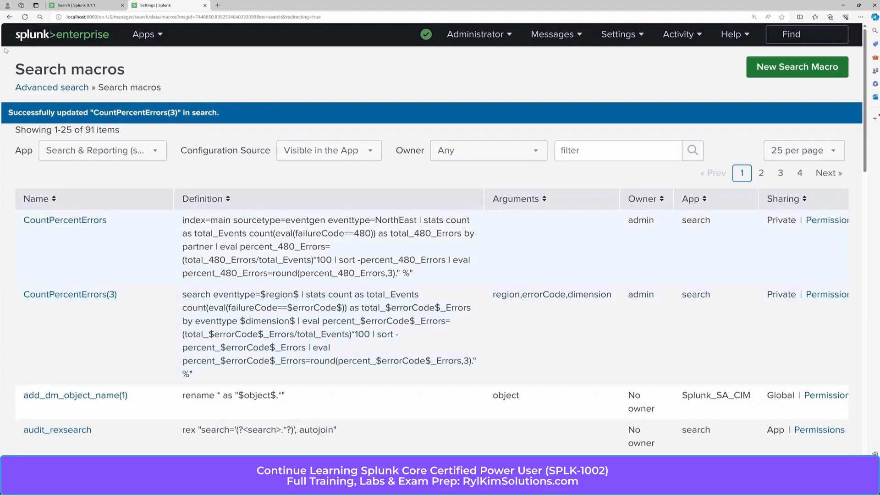
Return to the search query, set the macro's error code argument to 480 and run it.
{"action": "left_click", "coordinate": [87, 6]}
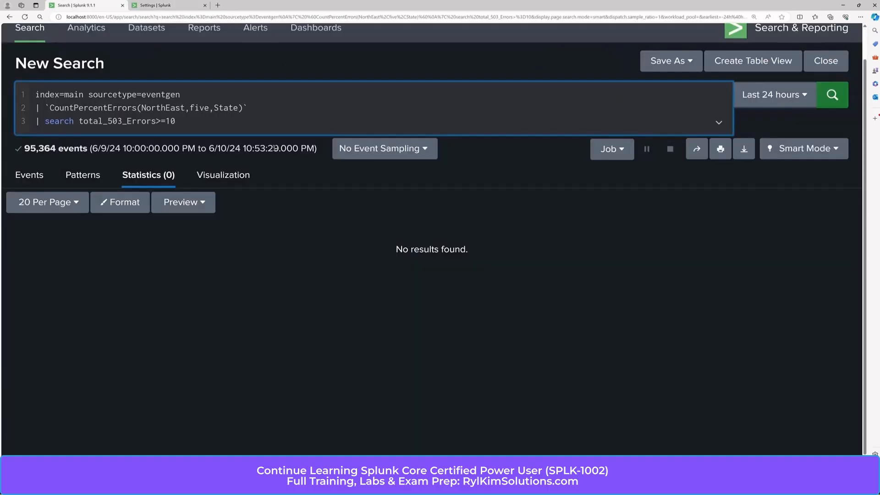
{"action": "key", "text": "BackSpace"}
{"action": "key", "text": "BackSpace"}
{"action": "key", "text": "BackSpace"}
{"action": "key", "text": "BackSpace"}
{"action": "type", "text": "480"}
{"action": "key", "text": "Return"}
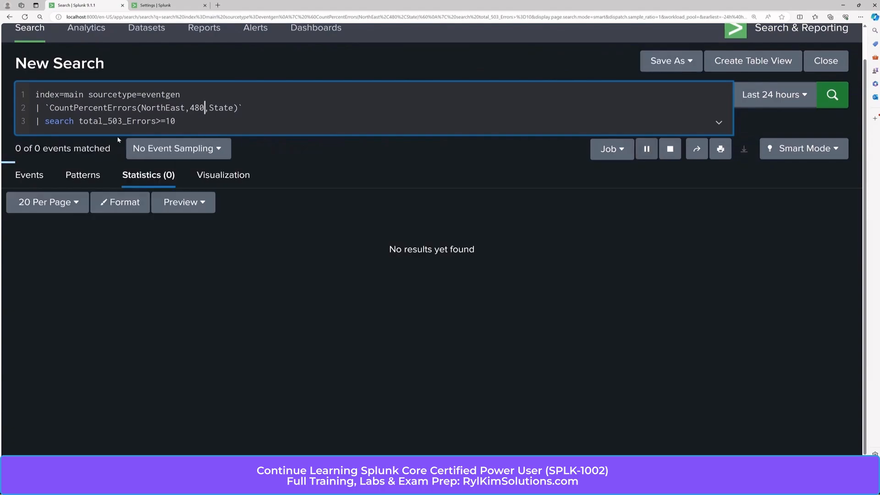
Change the filter field to total_480_Errors and run the search.
{"action": "left_click", "coordinate": [123, 122]}
{"action": "key", "text": "BackSpace"}
{"action": "key", "text": "BackSpace"}
{"action": "key", "text": "BackSpace"}
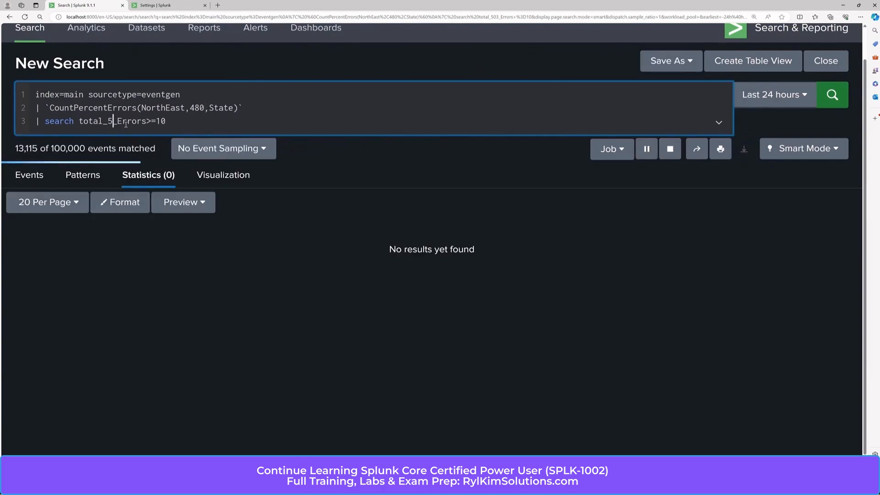
{"action": "type", "text": "480"}
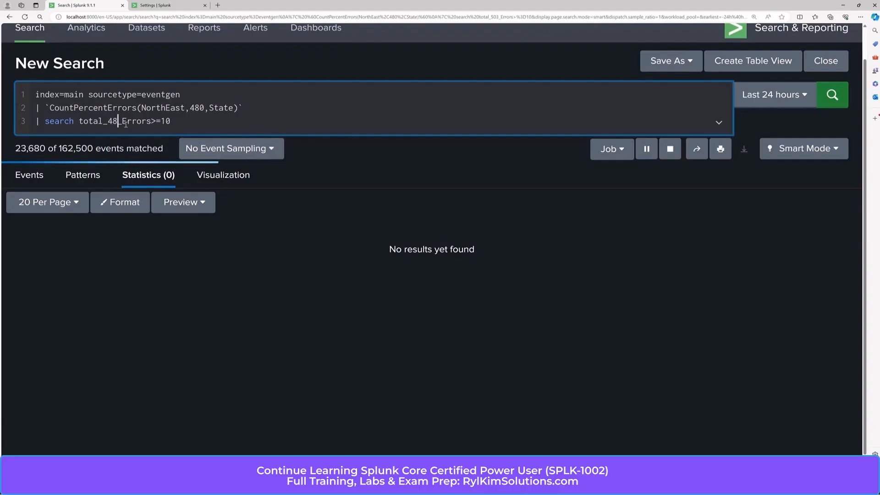
{"action": "key", "text": "Return"}
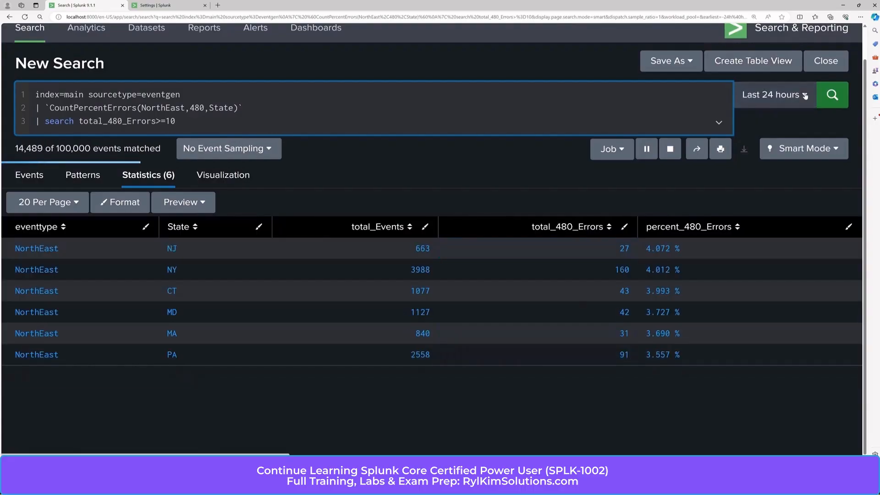
Set the time range to Last 60 minutes, and rerun the query with the total_480_Errors filter line removed.
{"action": "left_click", "coordinate": [774, 95]}
{"action": "left_click", "coordinate": [677, 181]}
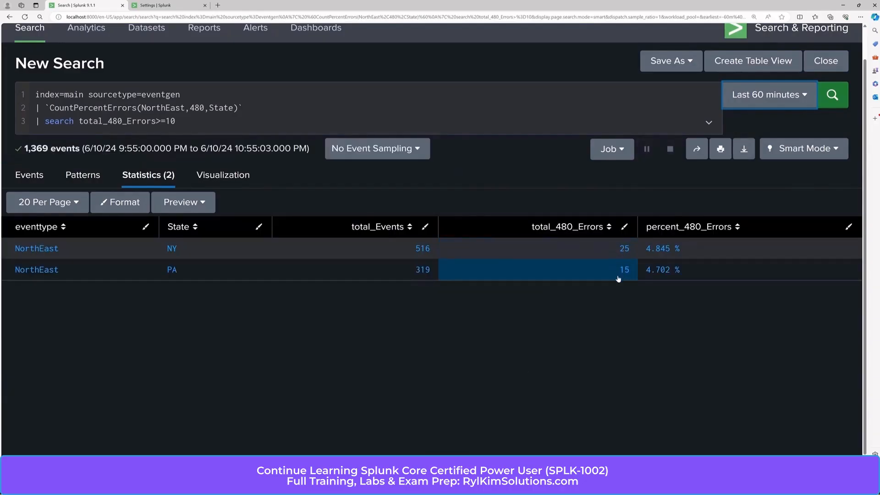
{"action": "left_click_drag", "start_coordinate": [178, 121], "coordinate": [33, 122]}
{"action": "key", "text": "BackSpace"}
{"action": "key", "text": "BackSpace"}
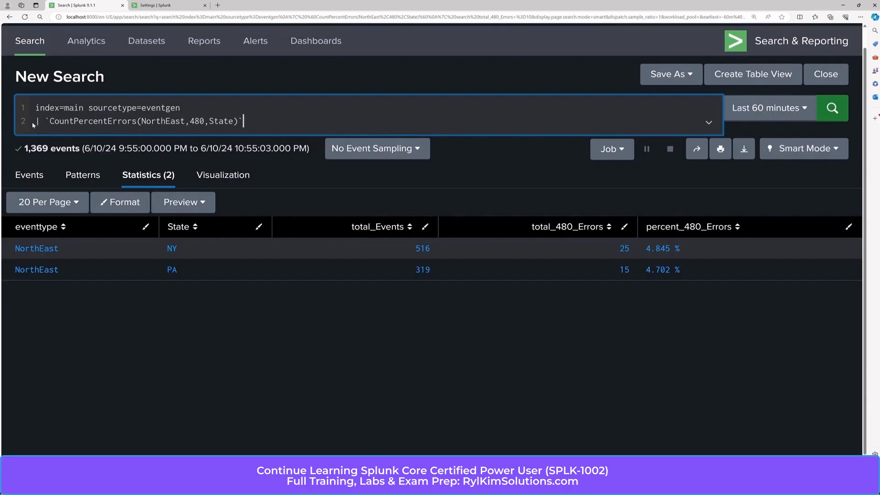
{"action": "key", "text": "Return"}
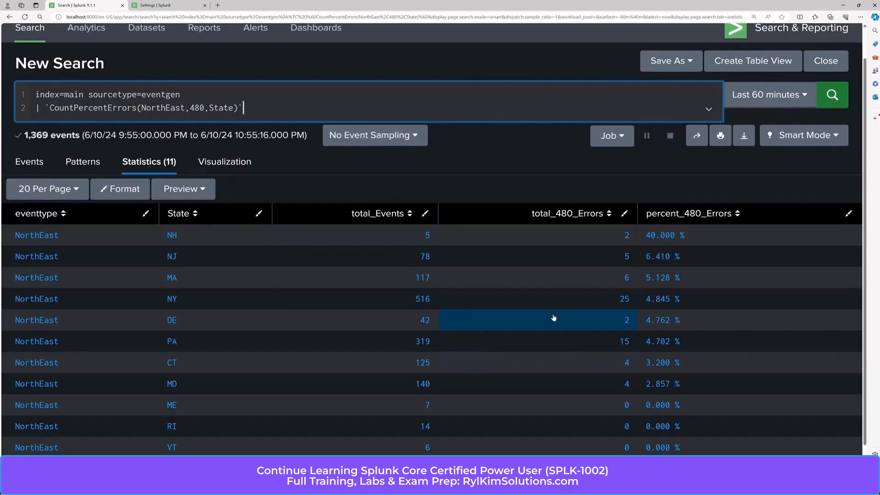
Test the macro validation by running the search with 50 as the error code and highlight the validation message.
{"action": "left_click", "coordinate": [206, 109]}
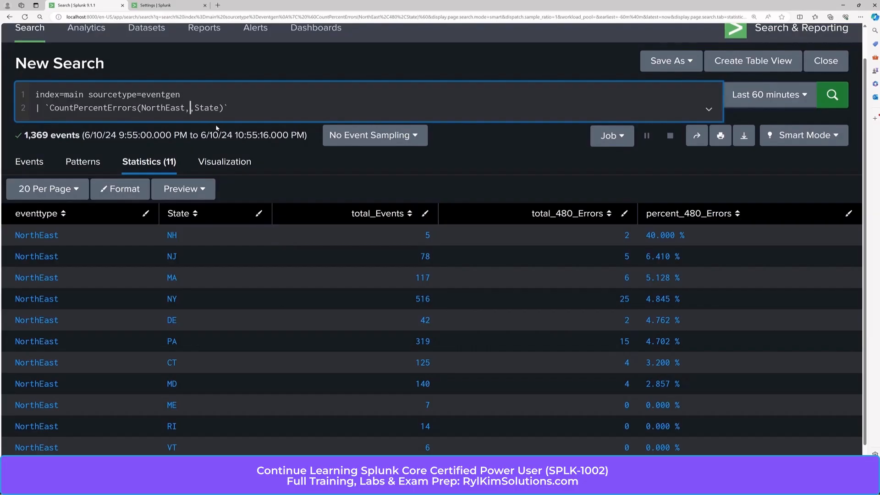
{"action": "key", "text": "Return"}
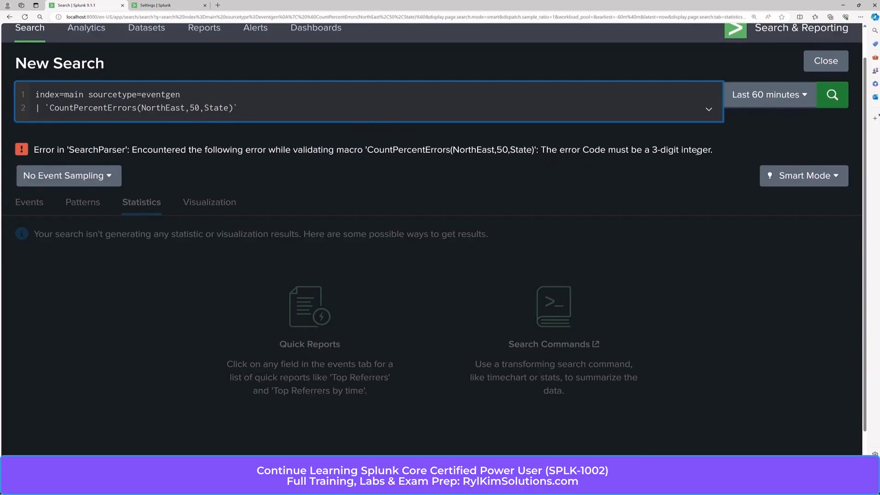
{"action": "left_click_drag", "start_coordinate": [713, 151], "coordinate": [545, 149]}
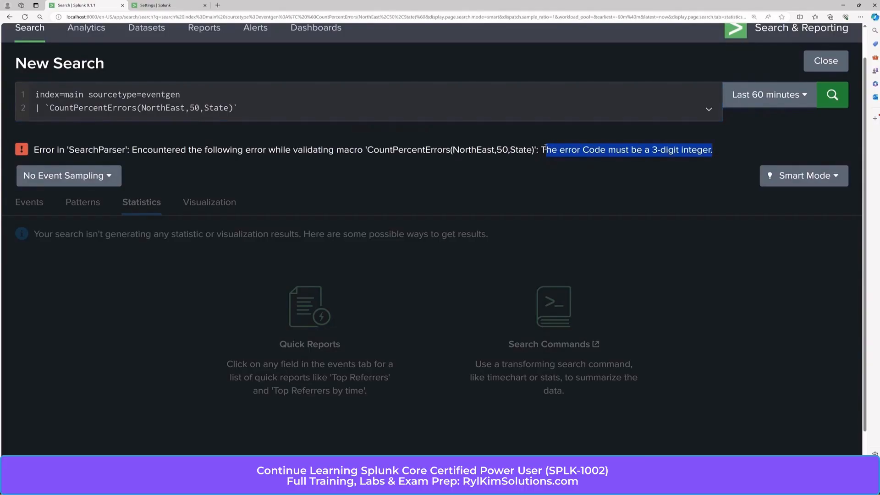
Test the macro validation with the non-numeric error code five and highlight the validation message text.
{"action": "left_click", "coordinate": [199, 109]}
{"action": "key", "text": "BackSpace"}
{"action": "key", "text": "BackSpace"}
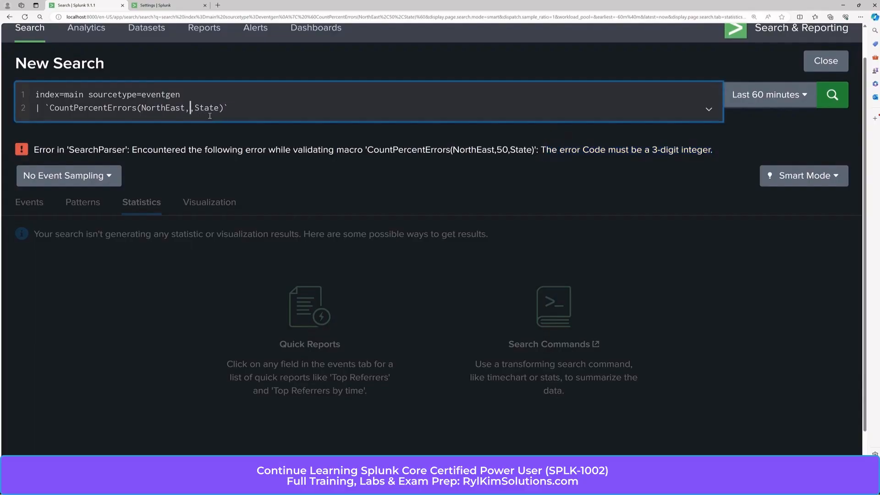
{"action": "type", "text": "s"}
{"action": "key", "text": "BackSpace"}
{"action": "type", "text": "five"}
{"action": "key", "text": "Return"}
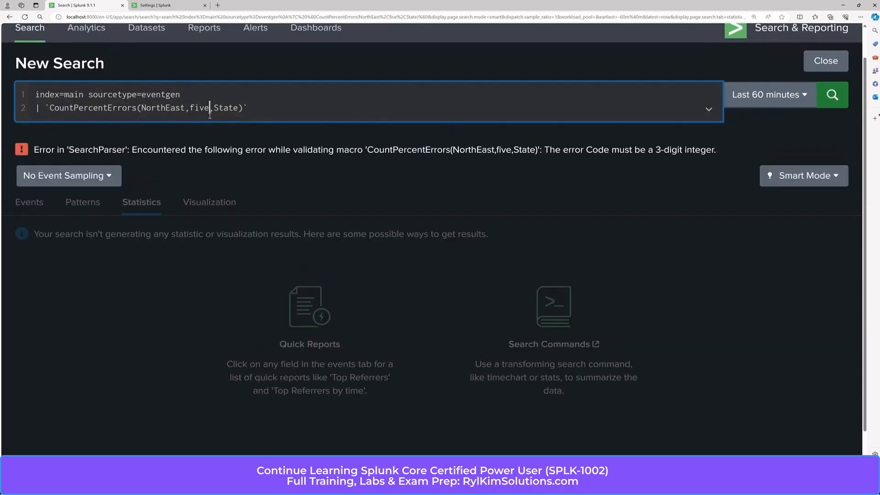
{"action": "left_click_drag", "start_coordinate": [716, 151], "coordinate": [550, 152]}
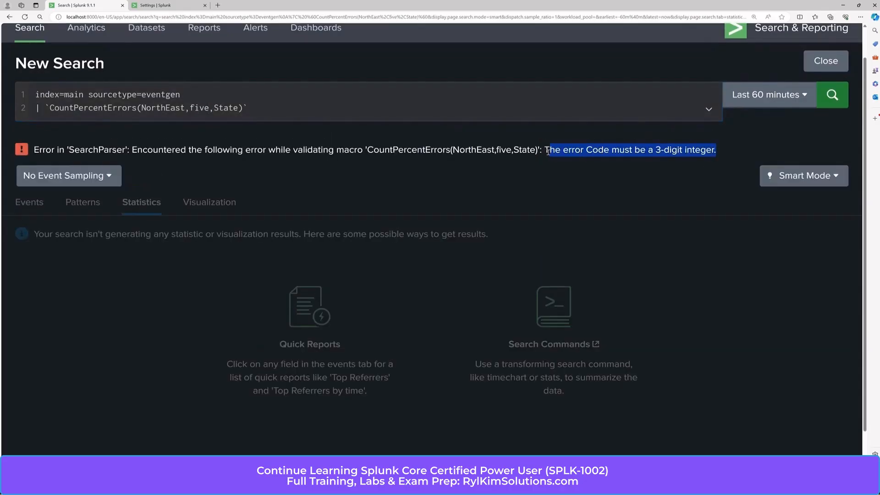
{"action": "left_click", "coordinate": [595, 174]}
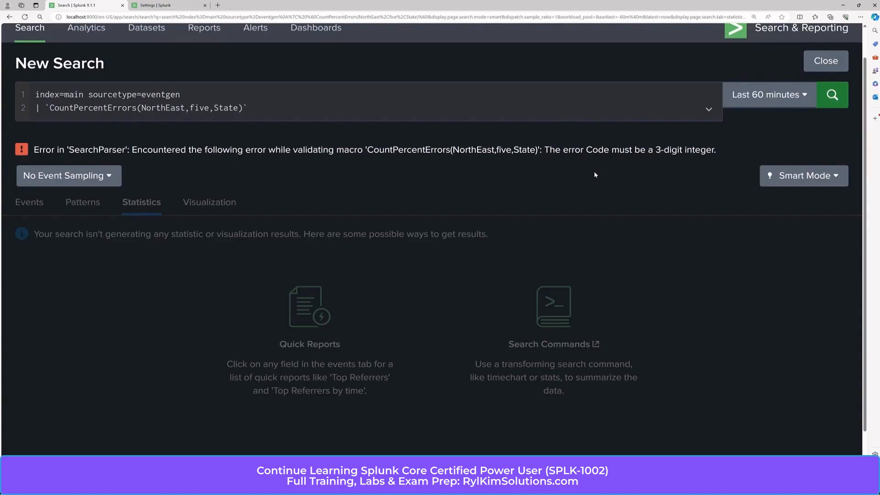
Replace the invalid error code argument with 503 and run the search over the last 60 minutes.
{"action": "left_click", "coordinate": [211, 110]}
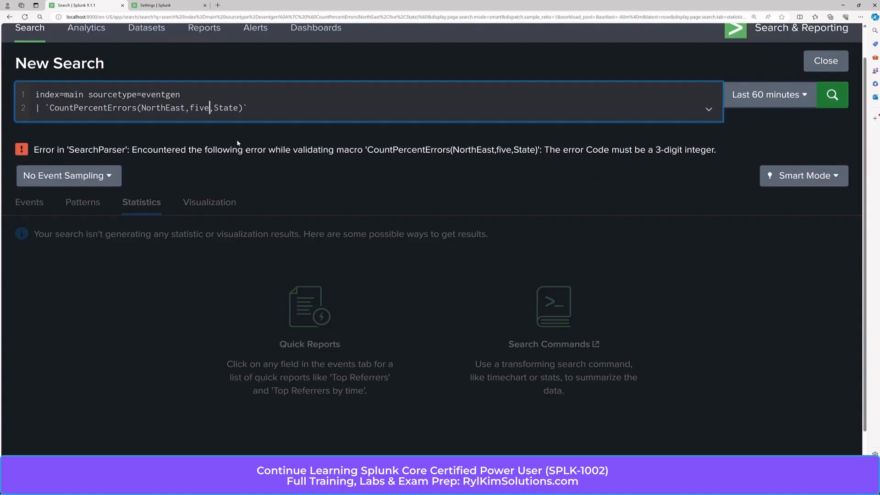
{"action": "key", "text": "BackSpace"}
{"action": "key", "text": "BackSpace"}
{"action": "key", "text": "BackSpace"}
{"action": "key", "text": "BackSpace"}
{"action": "type", "text": "503"}
{"action": "key", "text": "Return"}
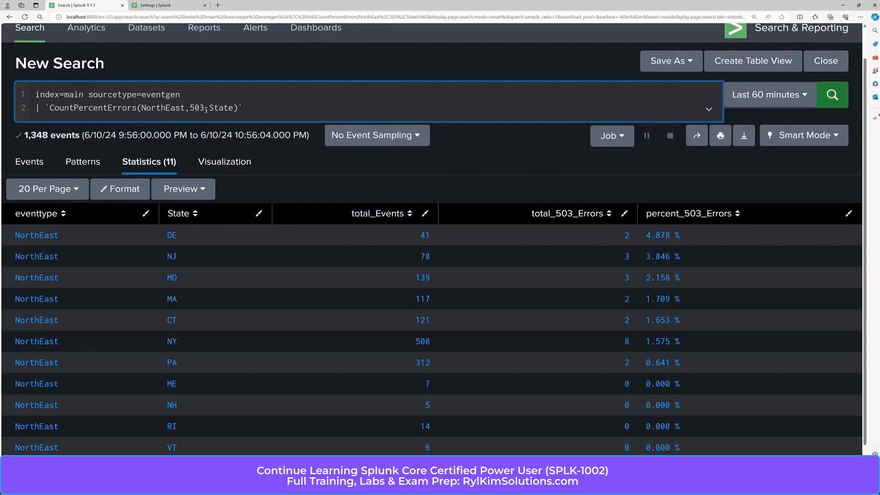
Set the macro's error code argument to 404 and run the search.
{"action": "key", "text": "BackSpace"}
{"action": "key", "text": "BackSpace"}
{"action": "key", "text": "BackSpace"}
{"action": "type", "text": "404"}
{"action": "key", "text": "Return"}
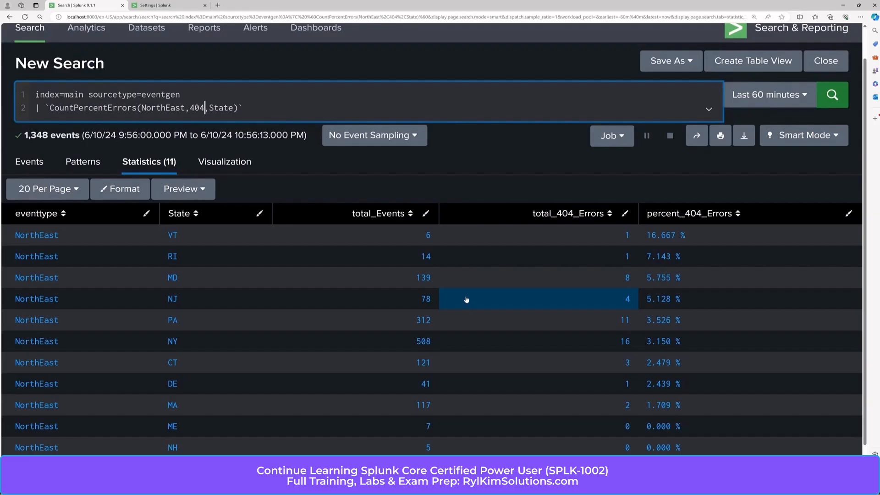
{"action": "left_click", "coordinate": [485, 165]}
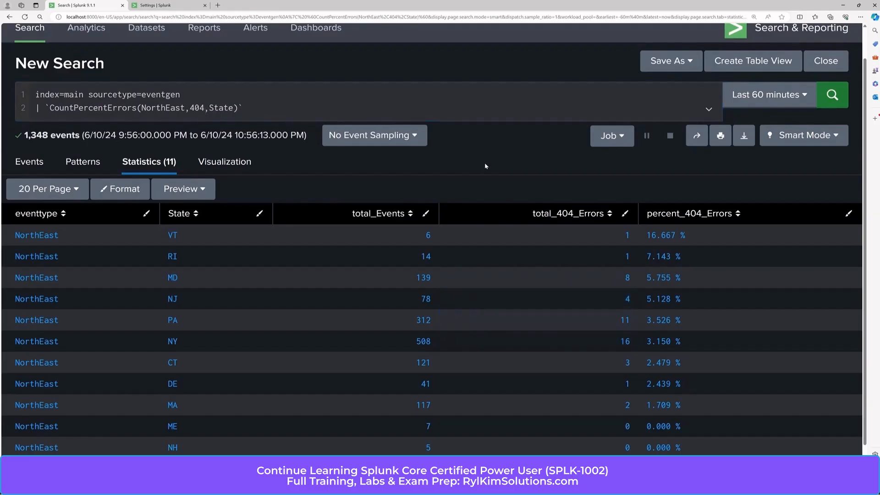